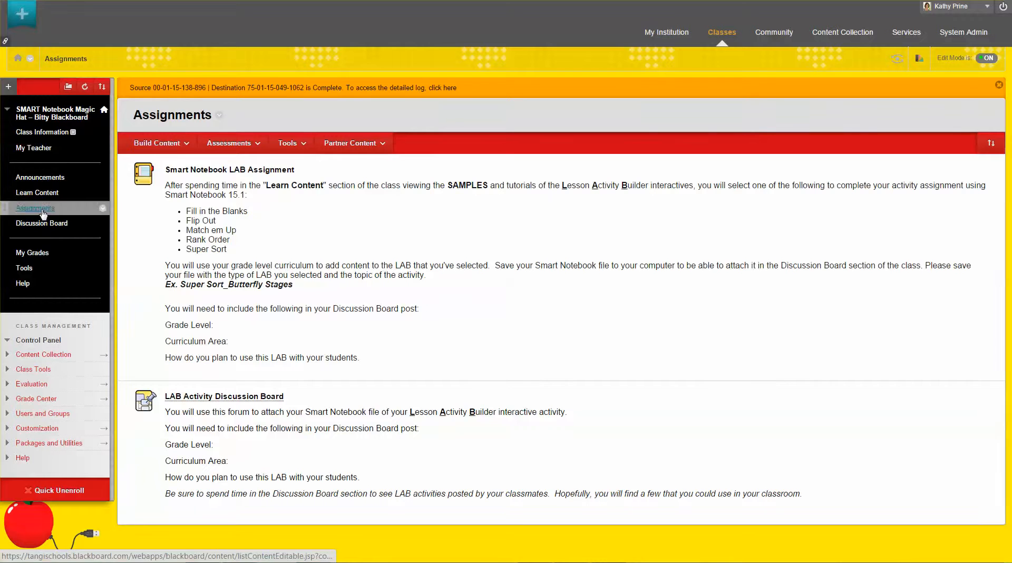
- Open the LAB Activity topic in the class discussion board and start a new thread
mouse_move(179, 143)
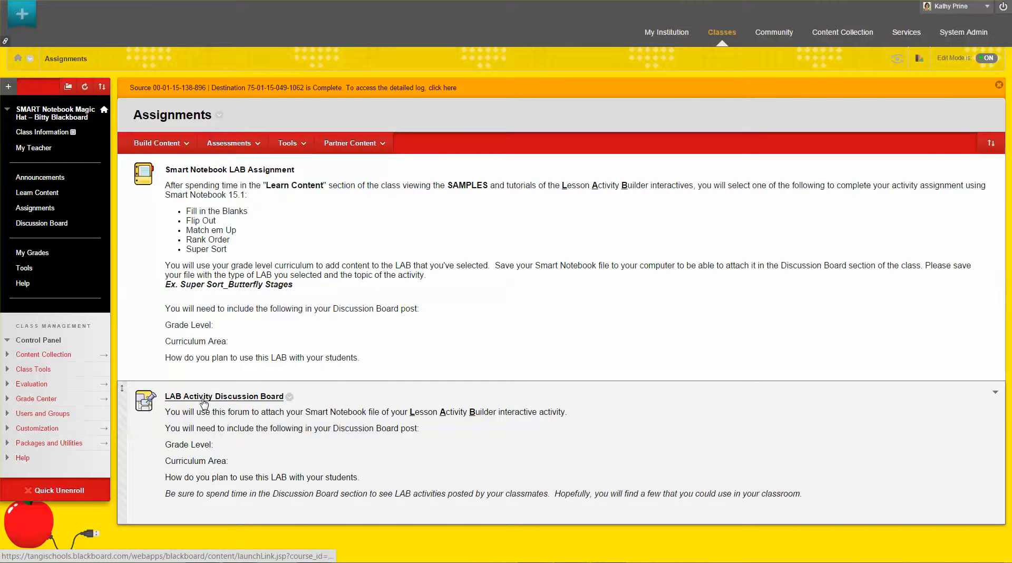
left_click(204, 400)
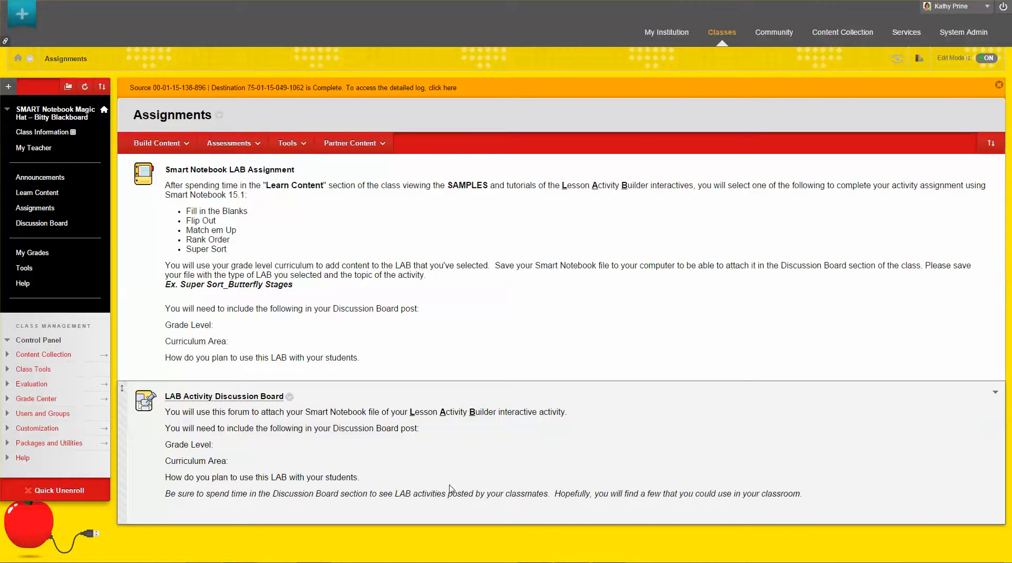
left_click(200, 399)
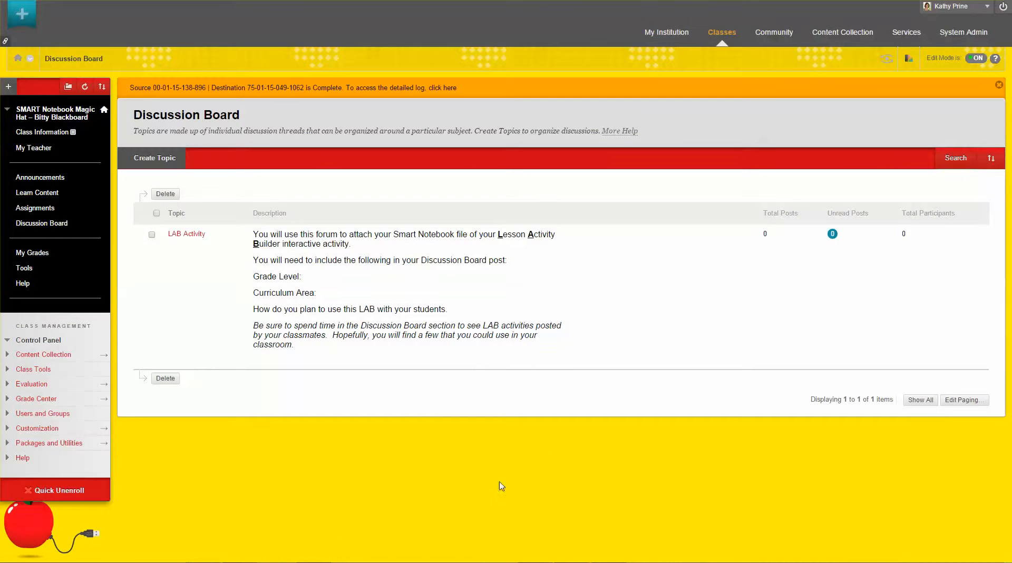
left_click(29, 227)
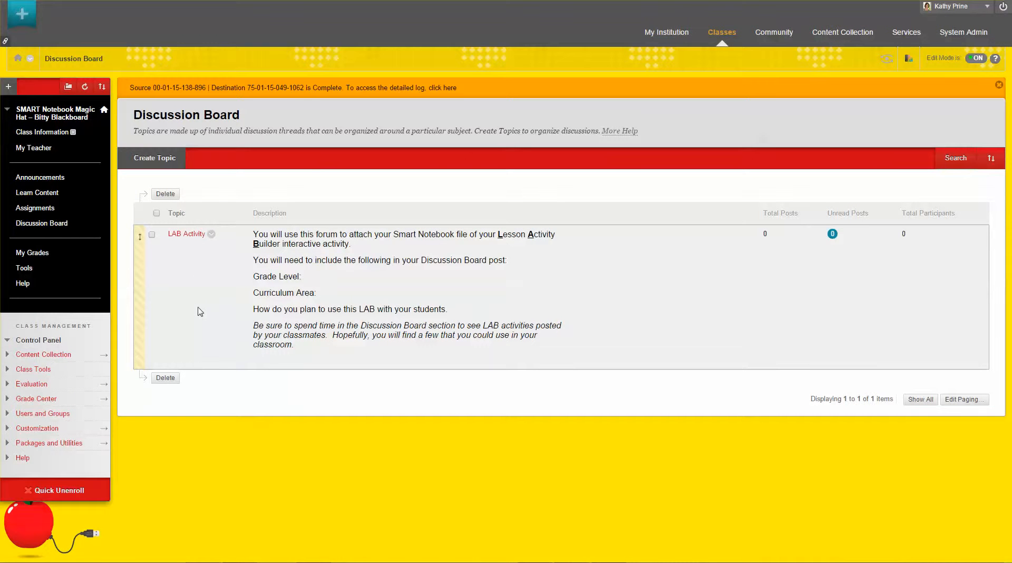
left_click(190, 234)
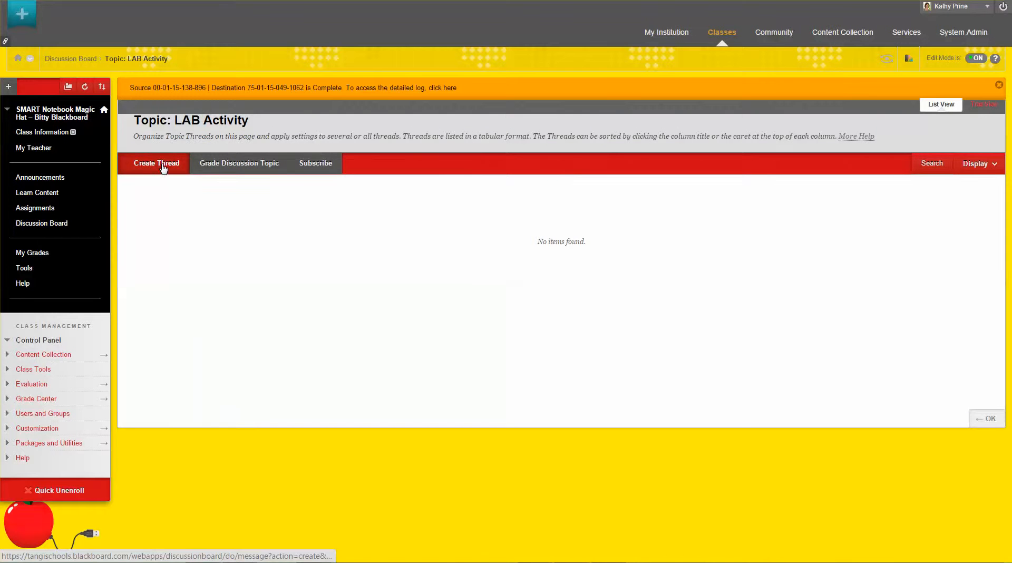
left_click(164, 166)
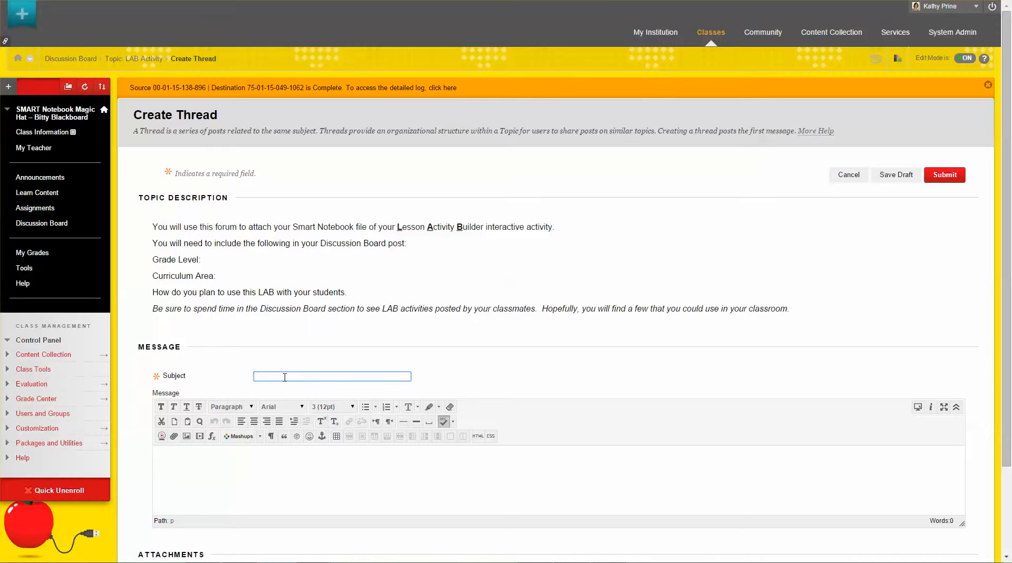
- Set the thread's subject to "Rank/Order - Stages of a Butterfly"
type("Ran")
key("Down")
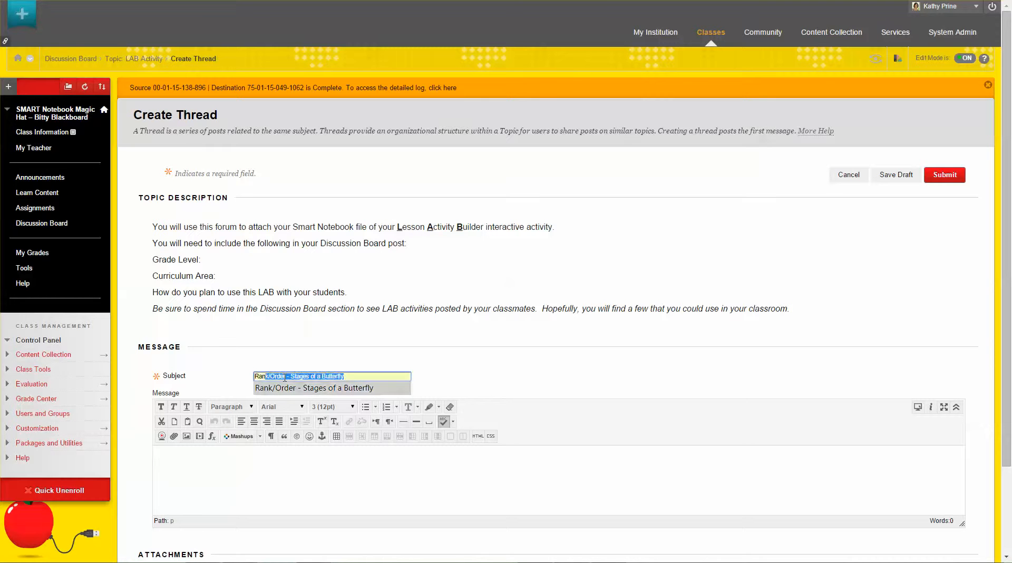
key("Return")
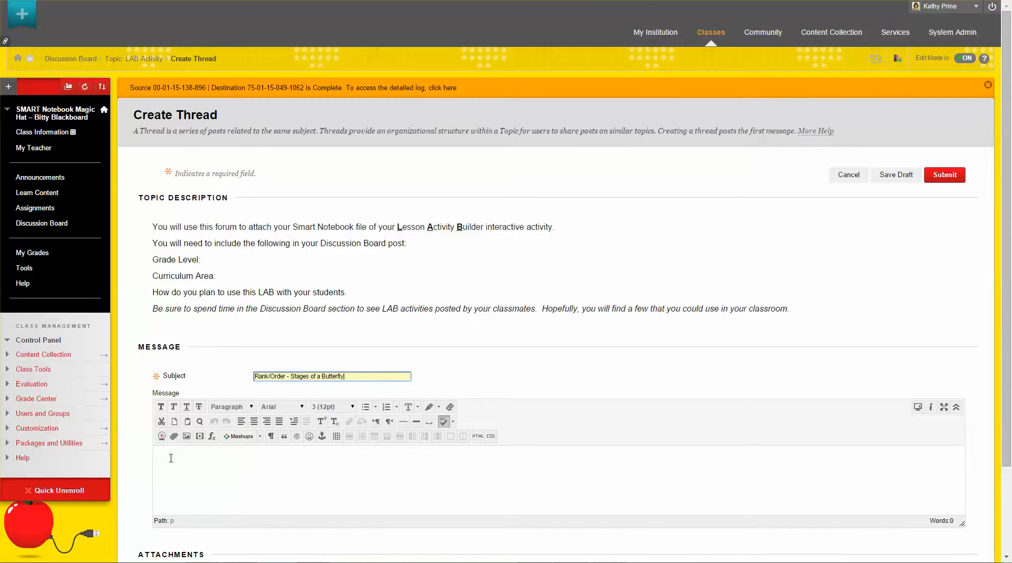
- Begin the message with the lines "Grade Level: 4th" and "Curriculum Area: Science"
left_click(170, 456)
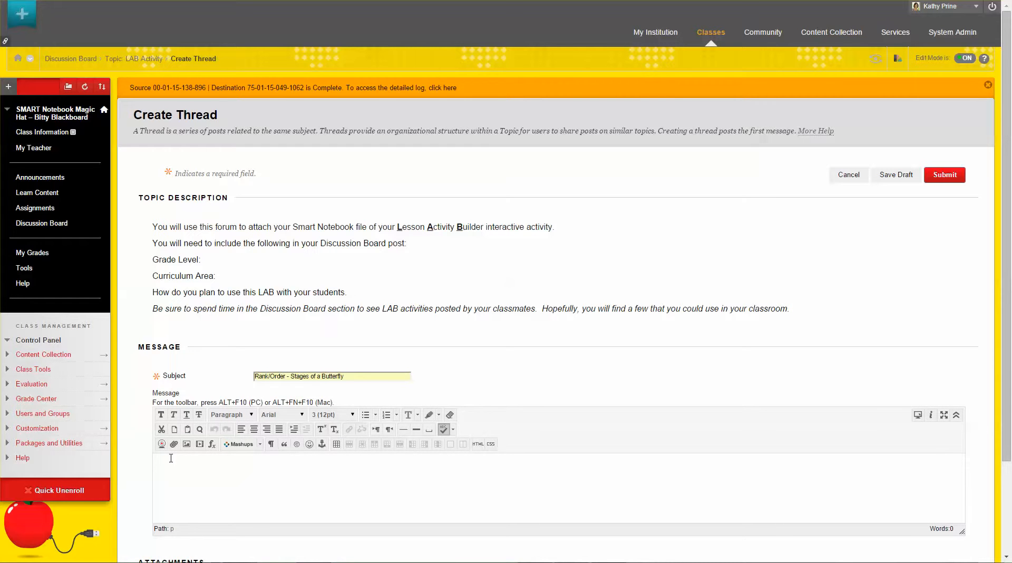
type("Grad")
type("e Level")
type(": 4t")
type("Curriculum A")
type("rea: Sice")
key("BackSpace")
key("BackSpace")
key("BackSpace")
type("cienc")
- Add a paragraph on using this Rank Order interactive as a classroom center, with a butterfly stages handout first and the Smart Notebook LAB activity to check work
type("se thi")
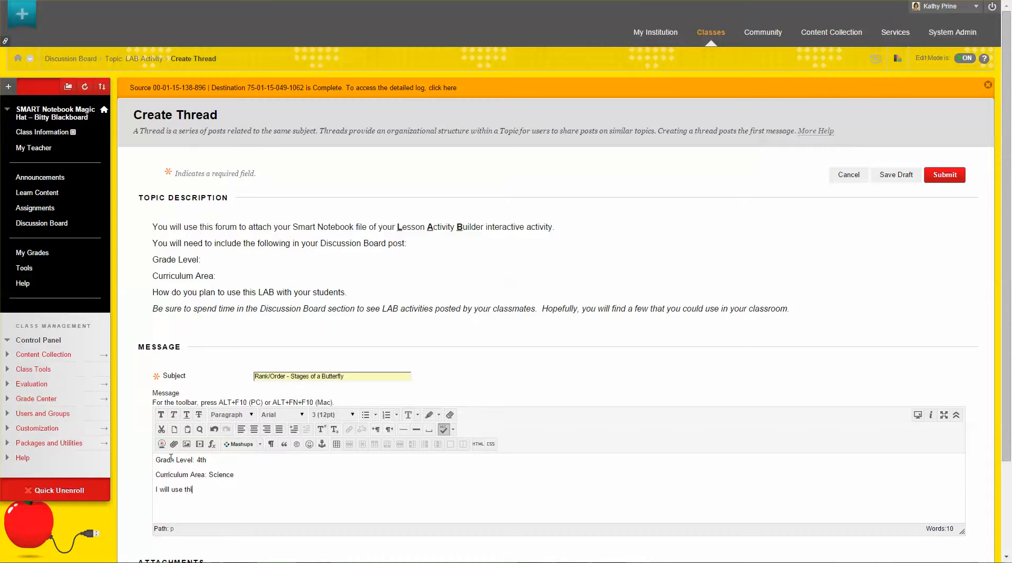
type("s Rank Order interactive as a center in my clas")
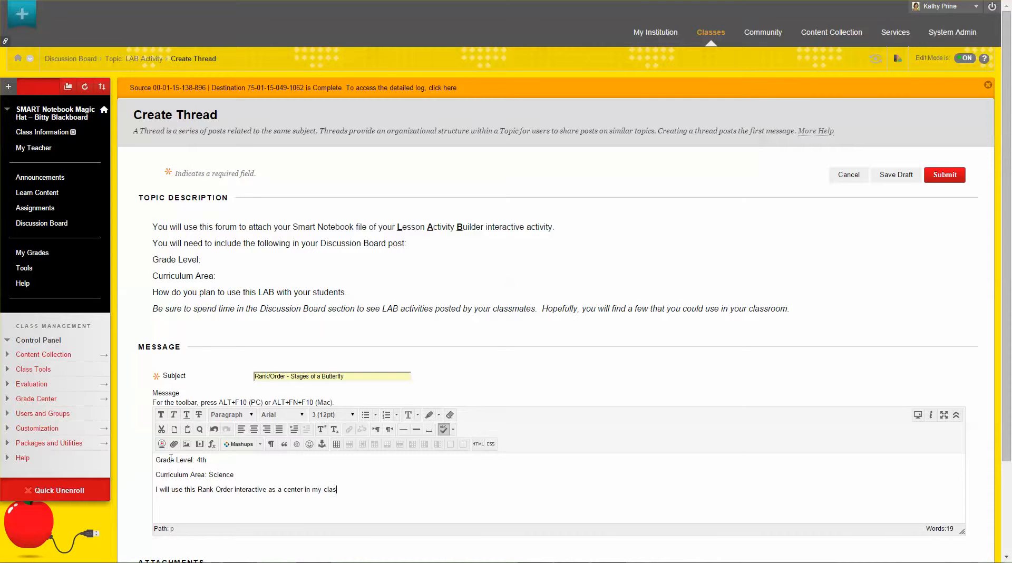
type("room.  Studednts will first complete a hand")
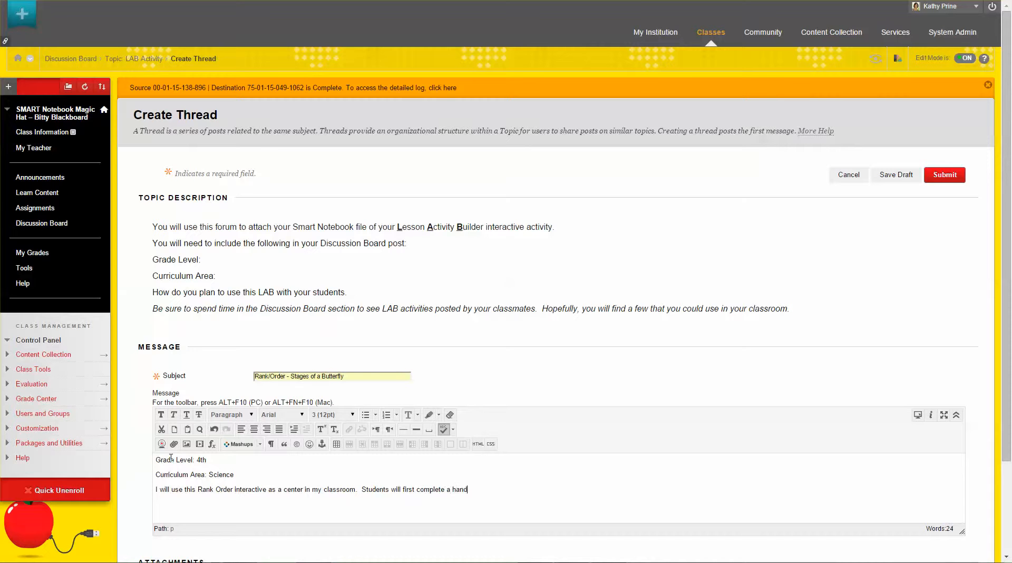
type("out of the stages of the butterfly.  They will")
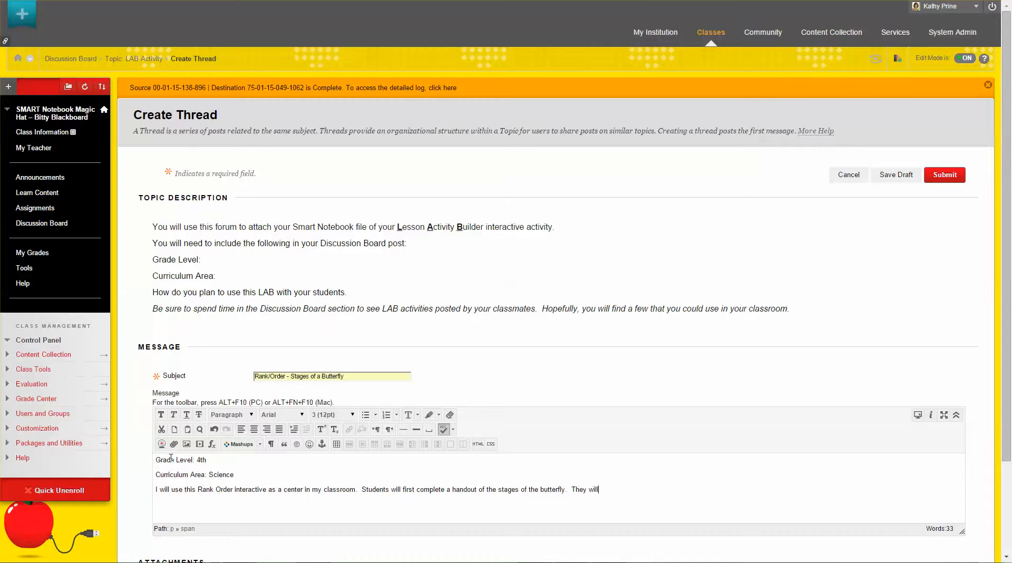
type(" use the Smart Notebook LAB activity to check their")
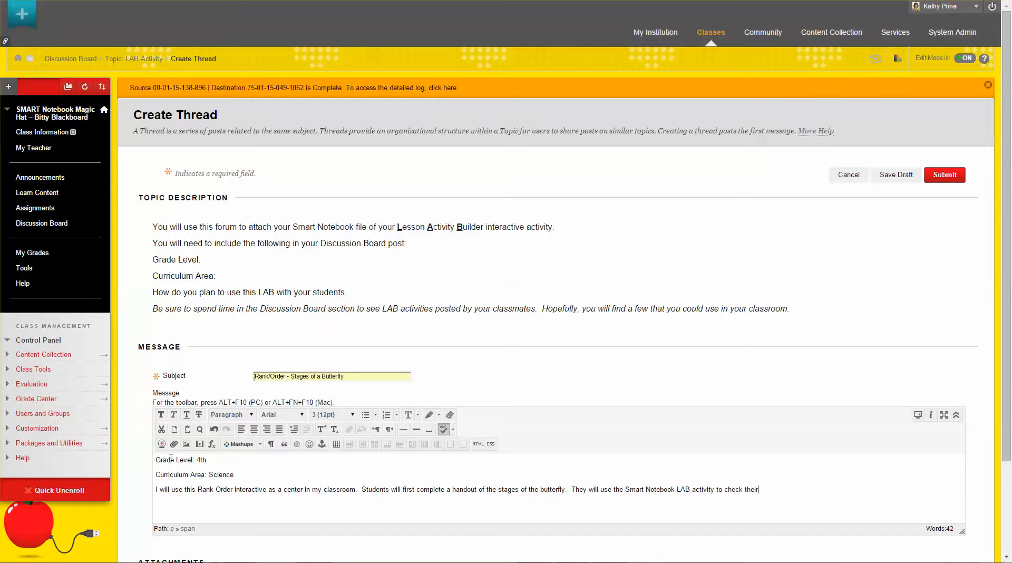
type(" work.")
key("Return")
- Attach "Super Sort - Living_NonLiving.notebook" from the computer's _SMART LAB Samples documents folder as a content link in the message
left_click(174, 444)
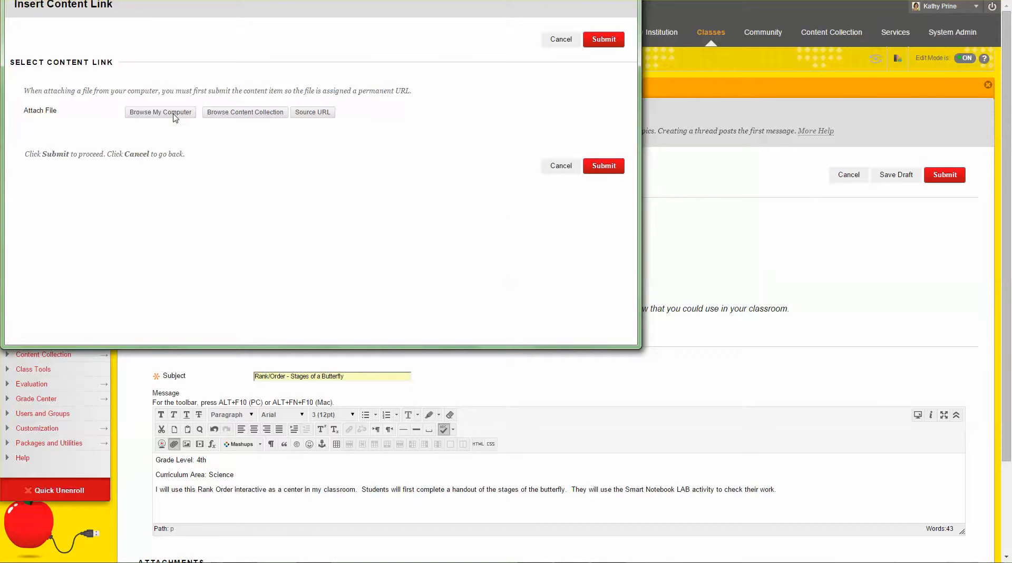
left_click(179, 112)
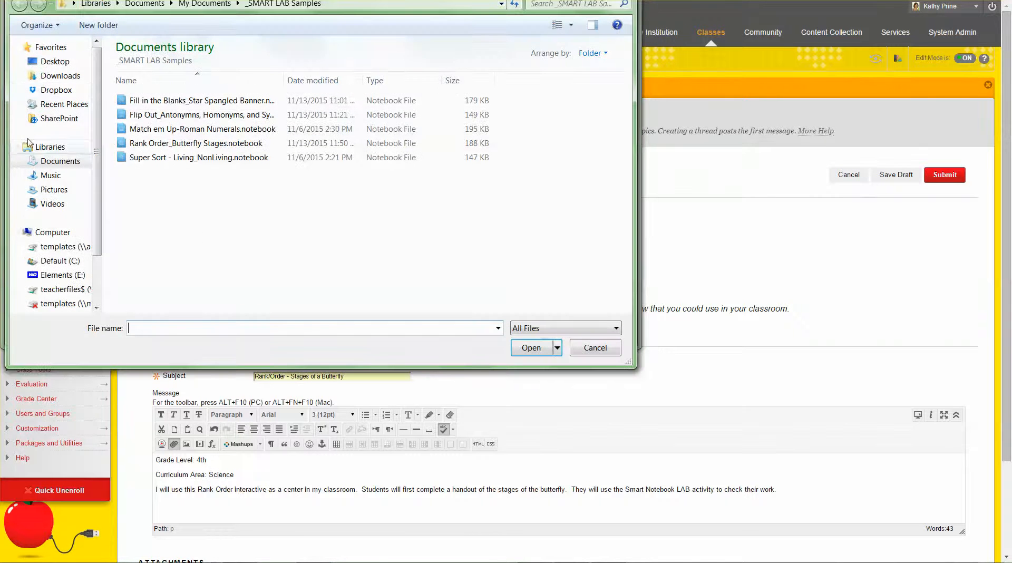
left_click(60, 162)
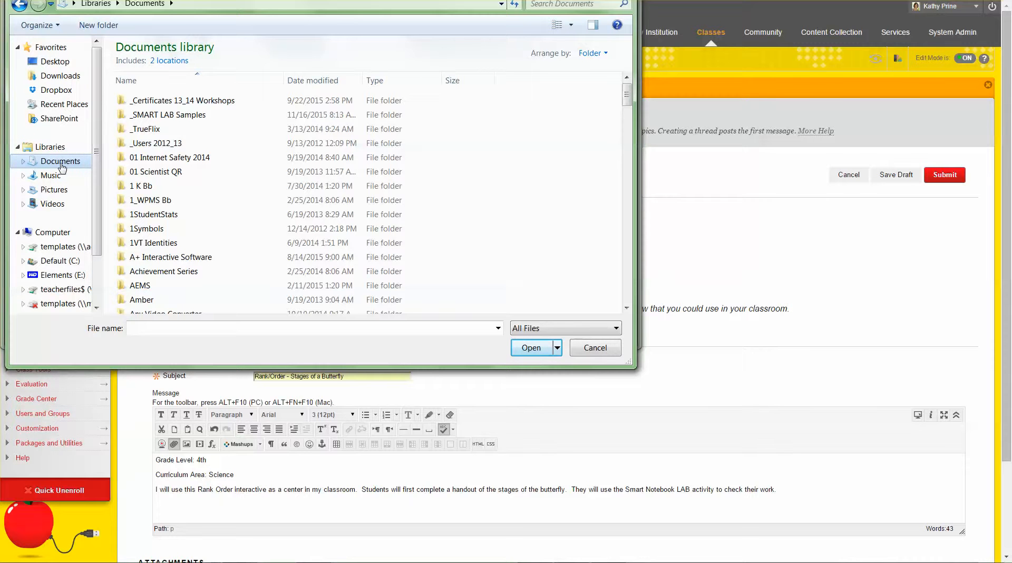
double_click(178, 120)
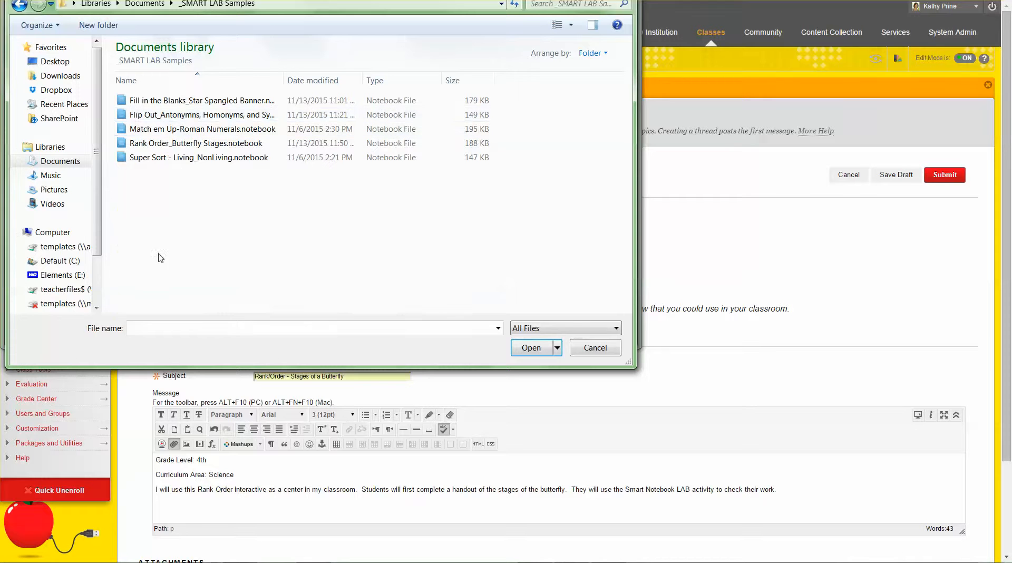
left_click(205, 158)
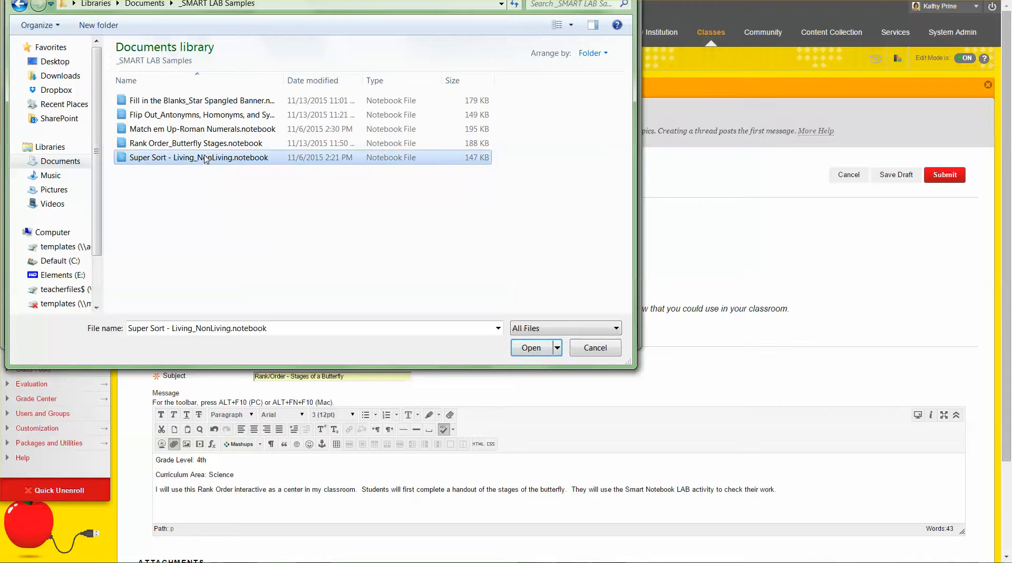
left_click(531, 347)
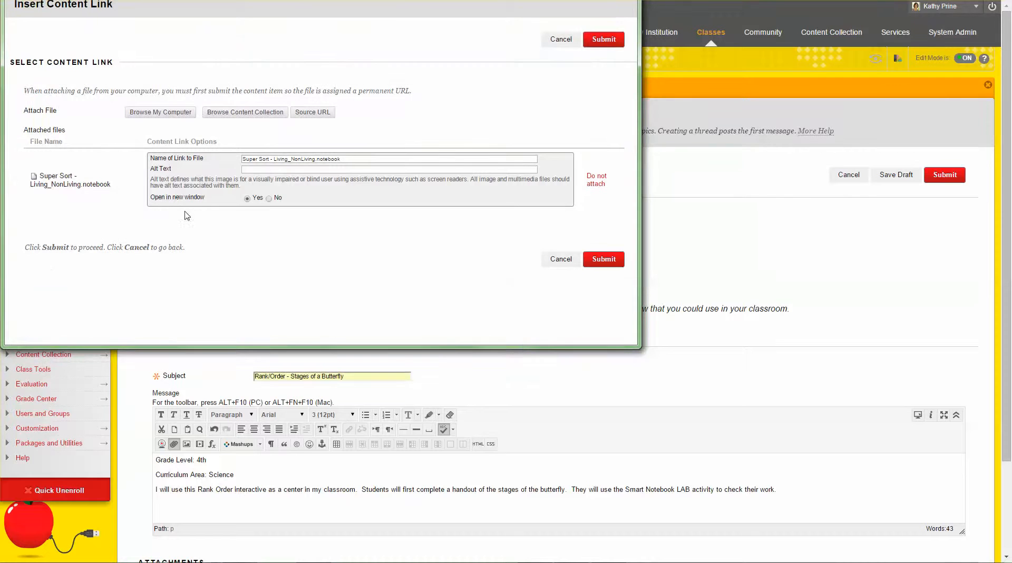
- Give the file link the alt text "Stages of a Butterfly" and insert it into the message
left_click(281, 171)
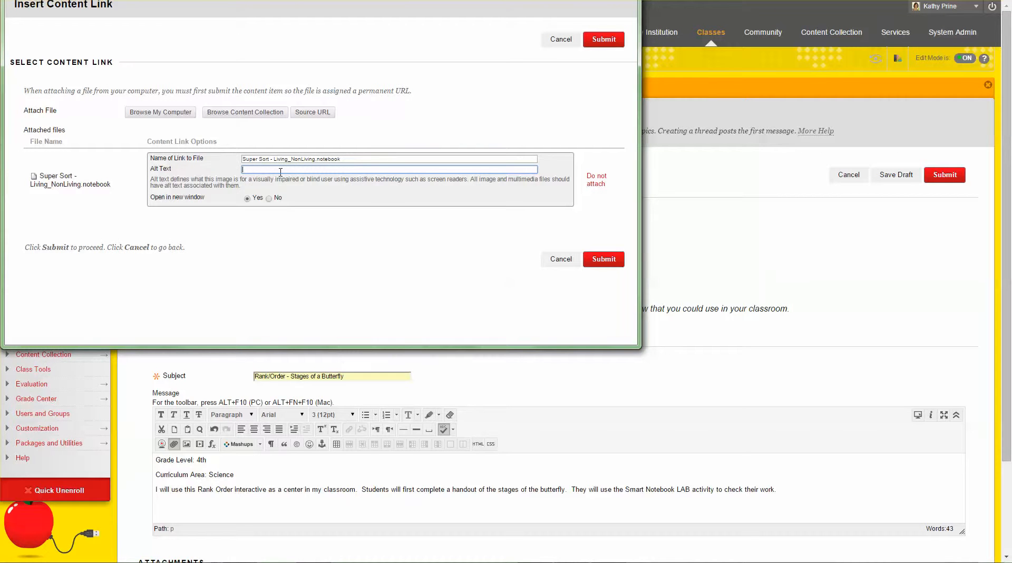
type("Stages of  a Butterfly")
left_click(603, 259)
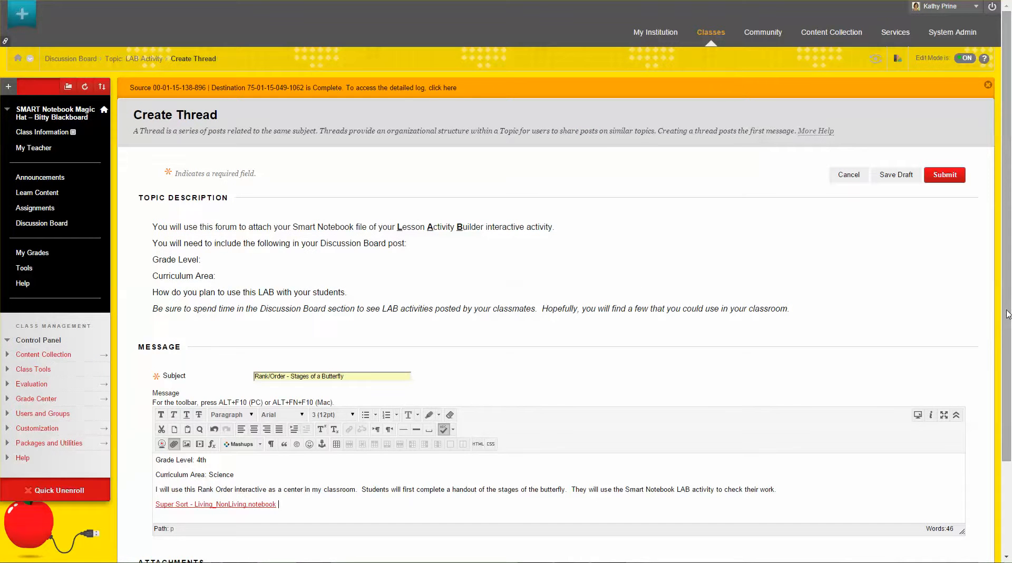
left_click_drag(1008, 314, 1011, 432)
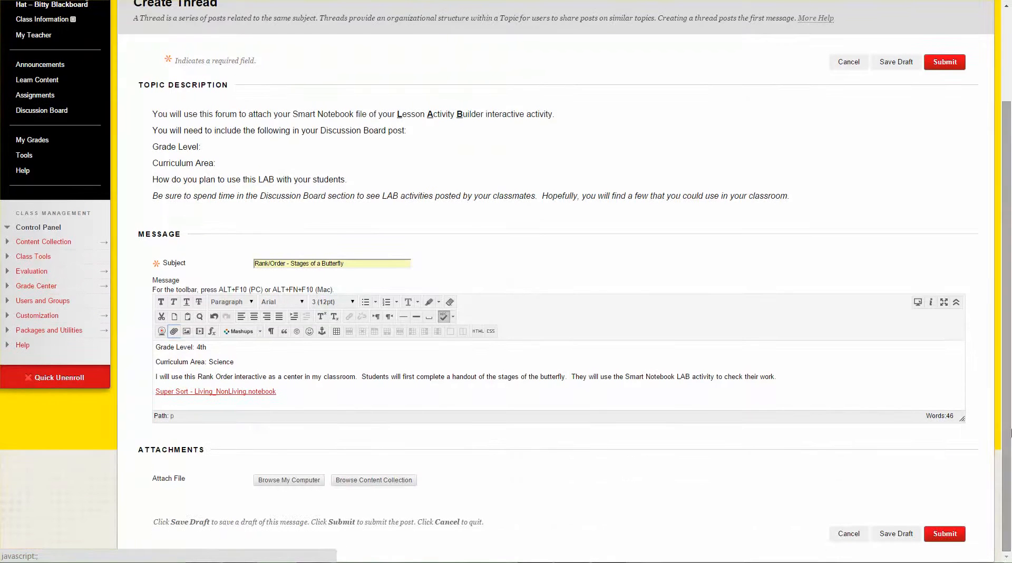
left_click(293, 480)
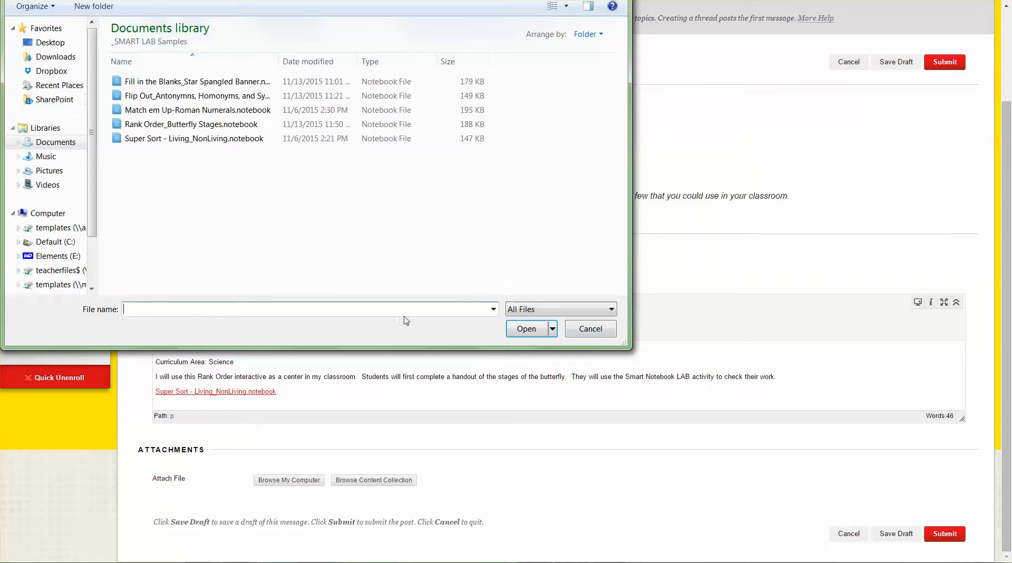
left_click(606, 333)
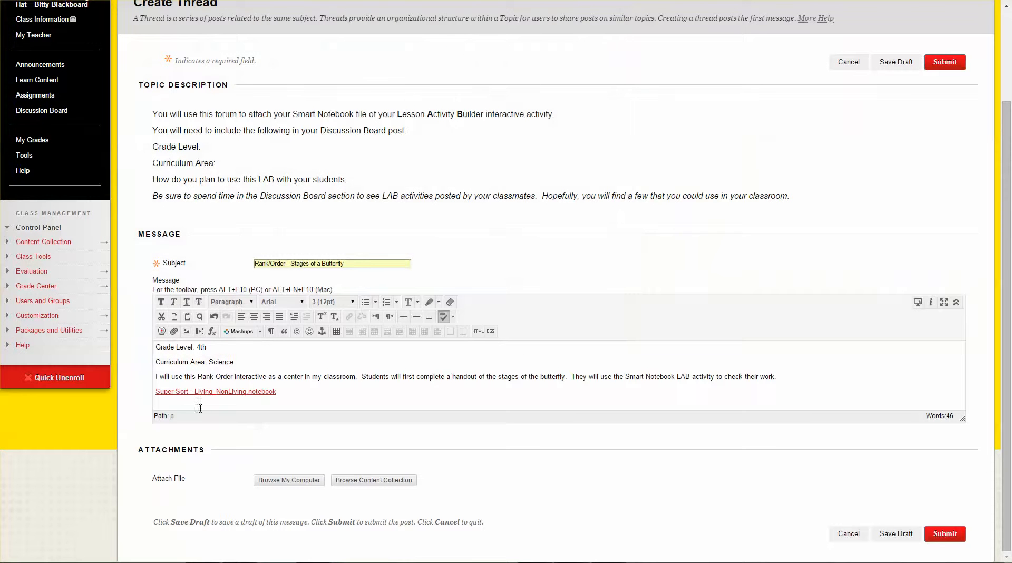
- Submit the new thread and open the published "Rank/Order - Stages of a Butterfly" post
left_click(954, 535)
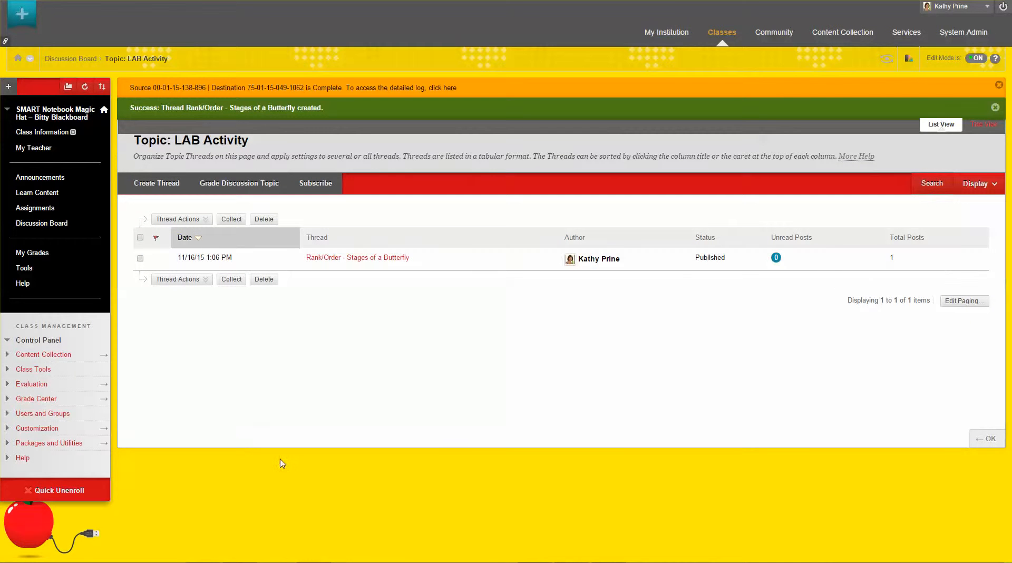
left_click(340, 259)
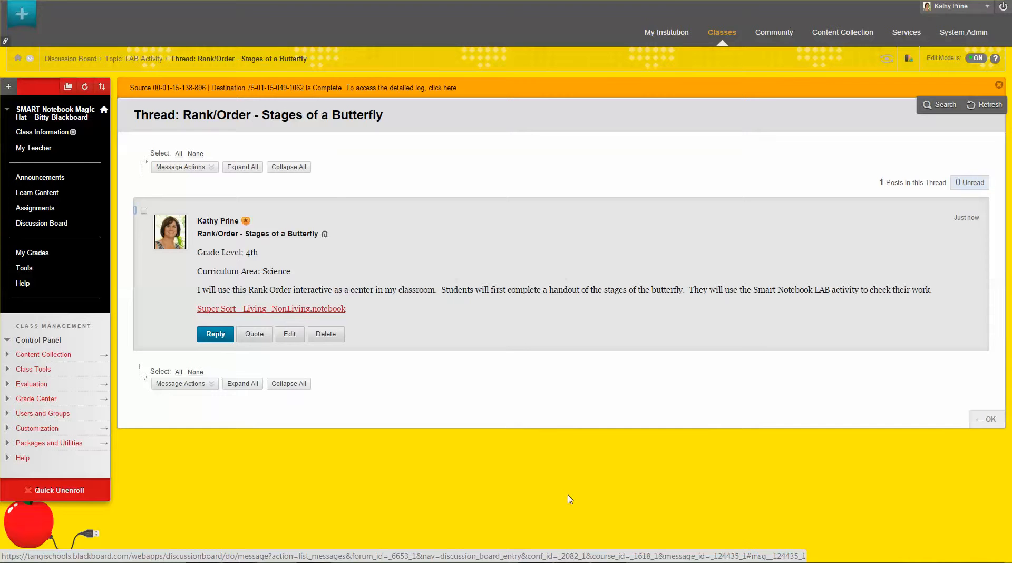
mouse_move(604, 562)
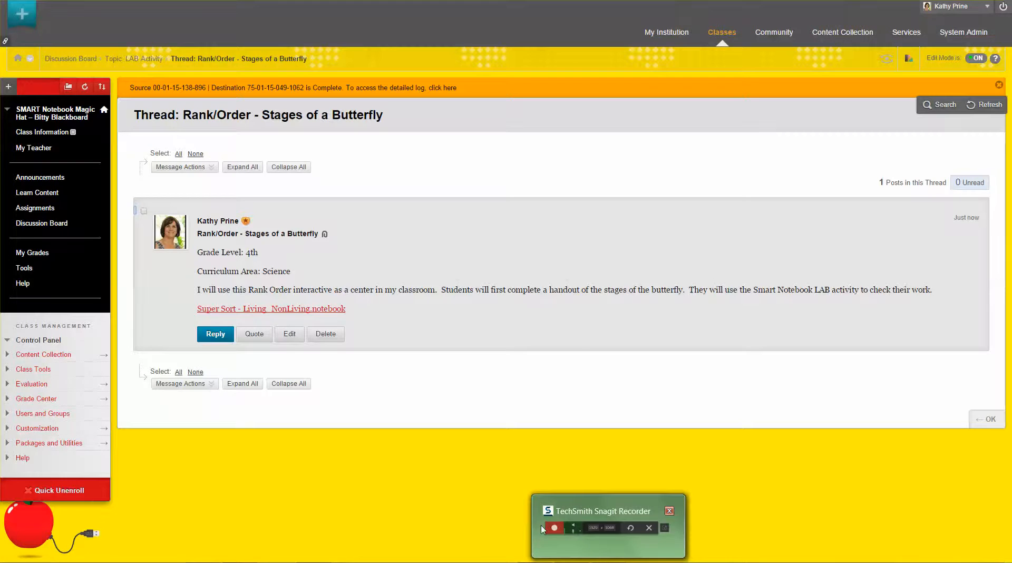